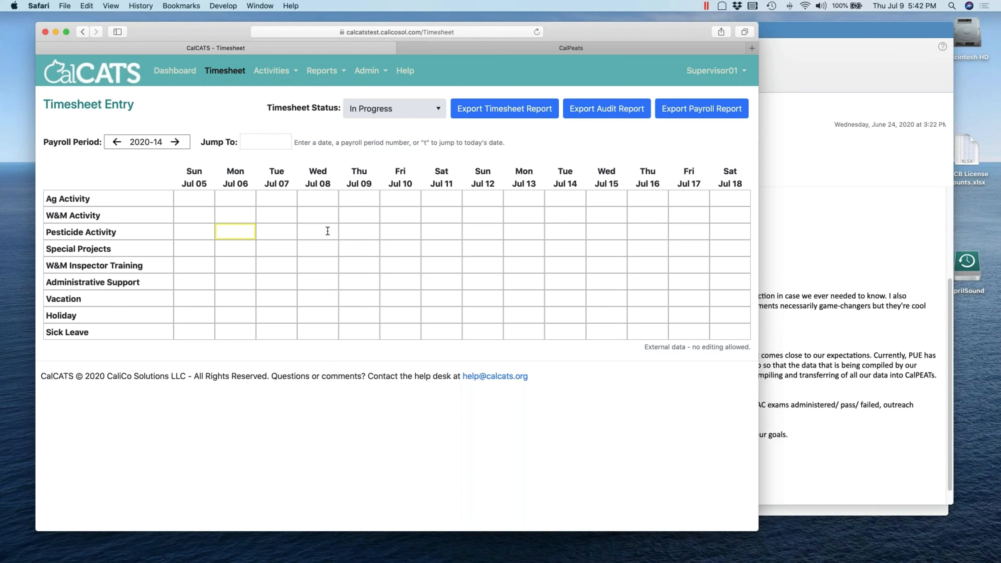
Review the categories assigned to the Staff timesheet template, close it without changes and return to the timesheet.
{"action": "left_click", "coordinate": [369, 71]}
{"action": "left_click", "coordinate": [388, 161]}
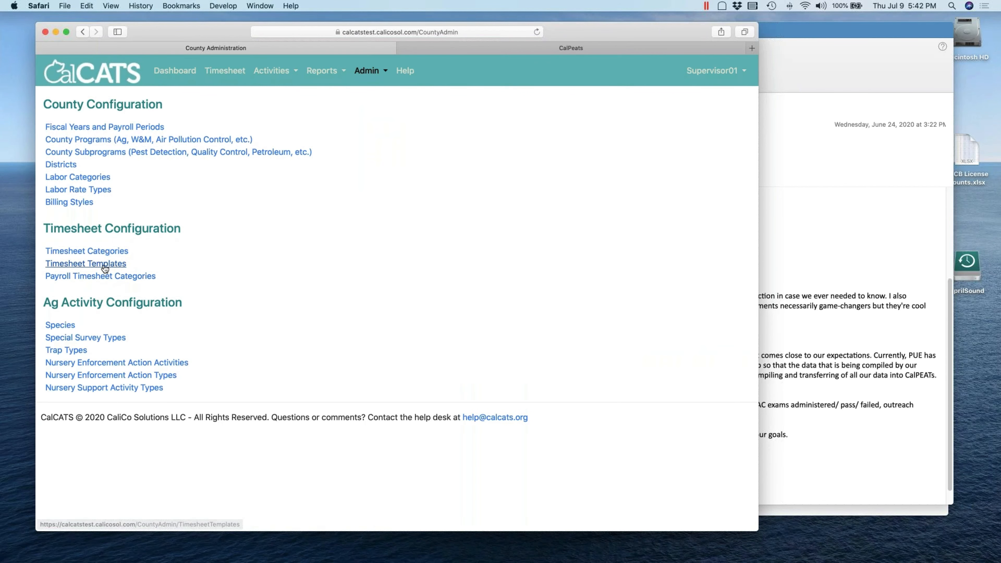
{"action": "left_click", "coordinate": [105, 264]}
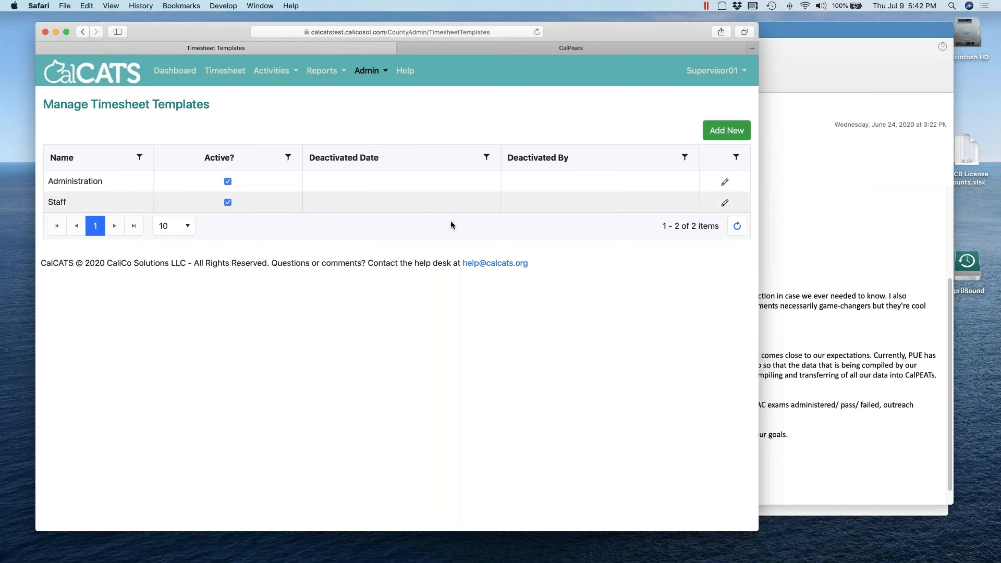
{"action": "left_click", "coordinate": [725, 203]}
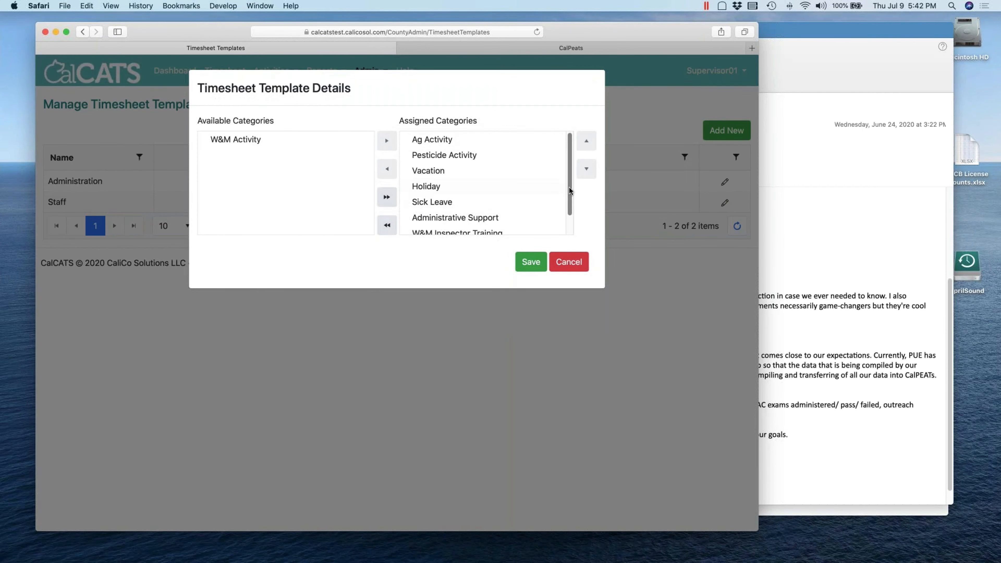
{"action": "scroll", "coordinate": [569, 191], "scroll_direction": "down", "scroll_amount": 2}
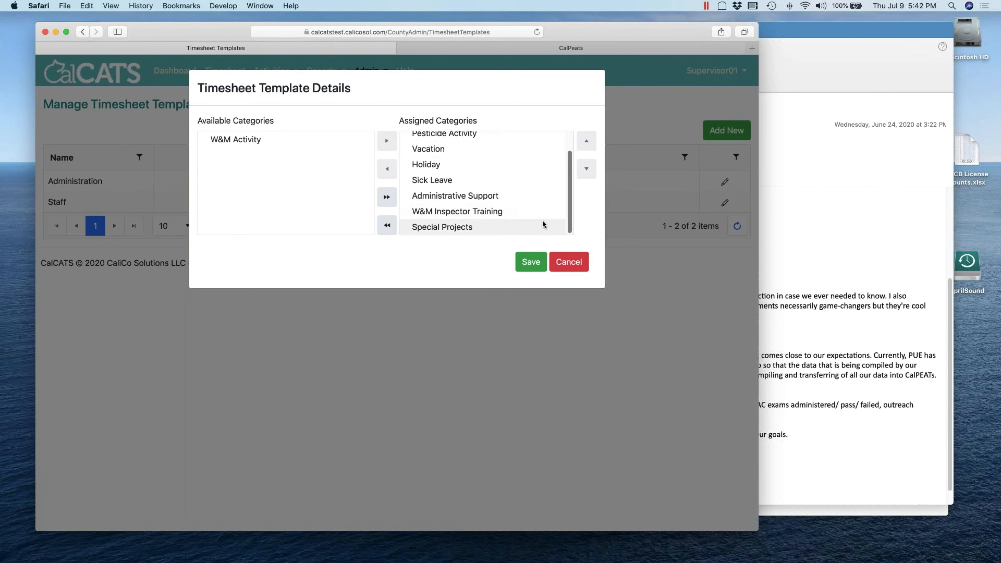
{"action": "left_click", "coordinate": [566, 261]}
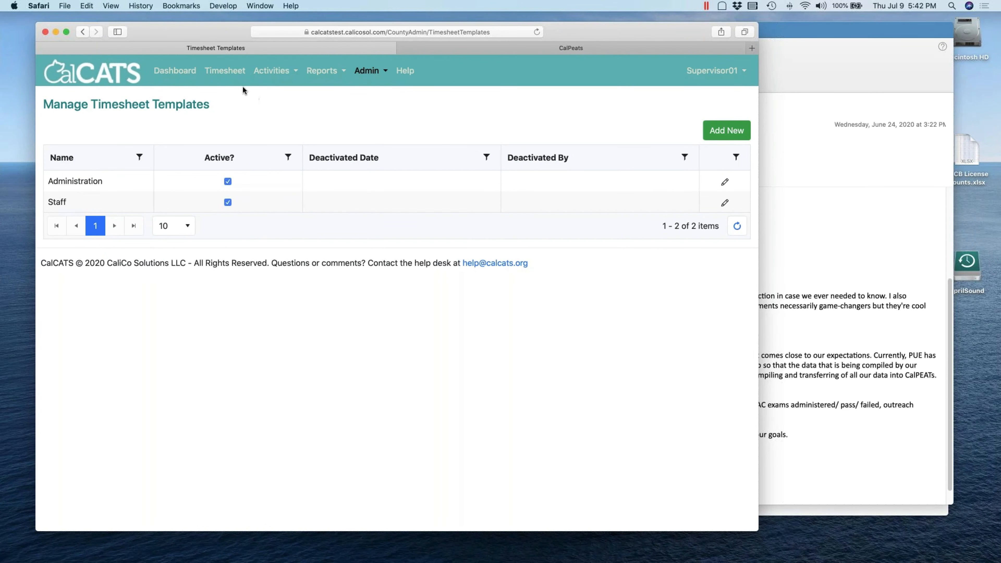
{"action": "left_click", "coordinate": [227, 71]}
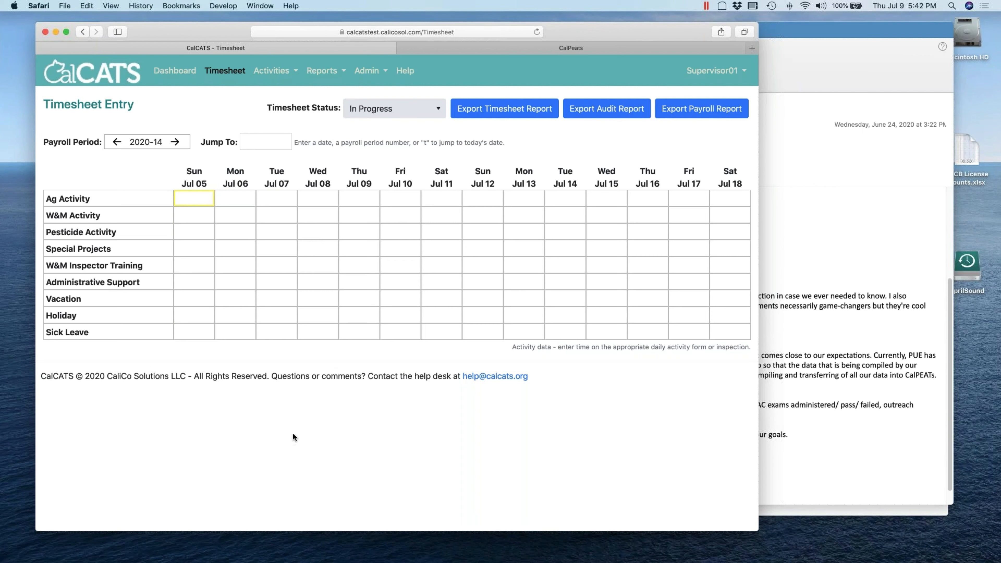
Start a new county timesheet category named "Time Code Entries" with the type CustomTracking.
{"action": "left_click", "coordinate": [376, 72]}
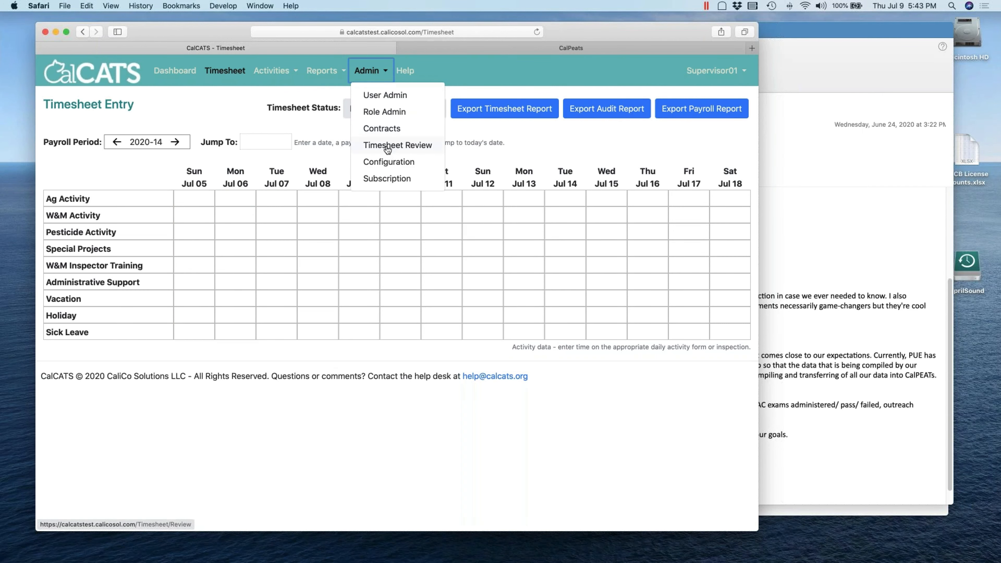
{"action": "left_click", "coordinate": [390, 161]}
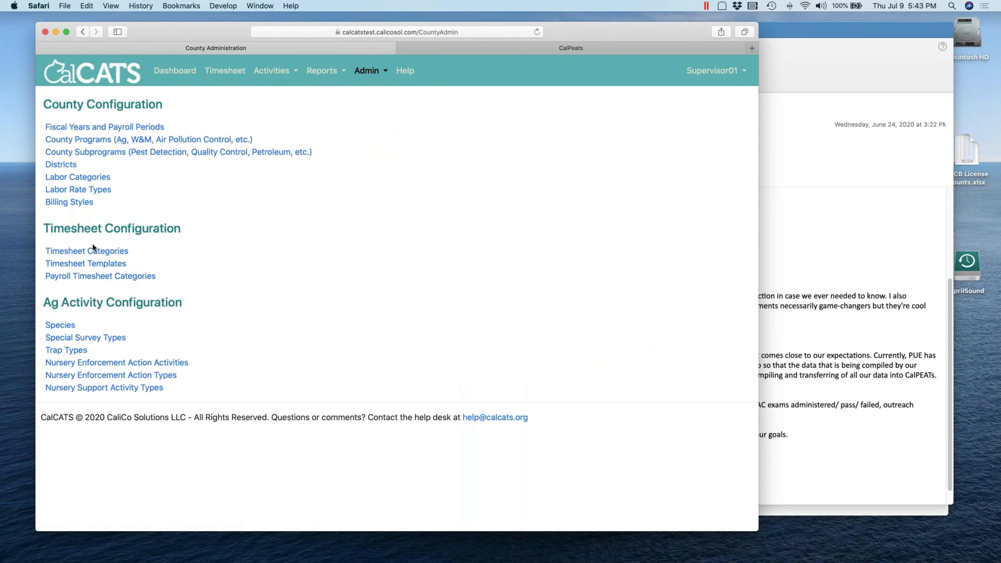
{"action": "left_click", "coordinate": [87, 252]}
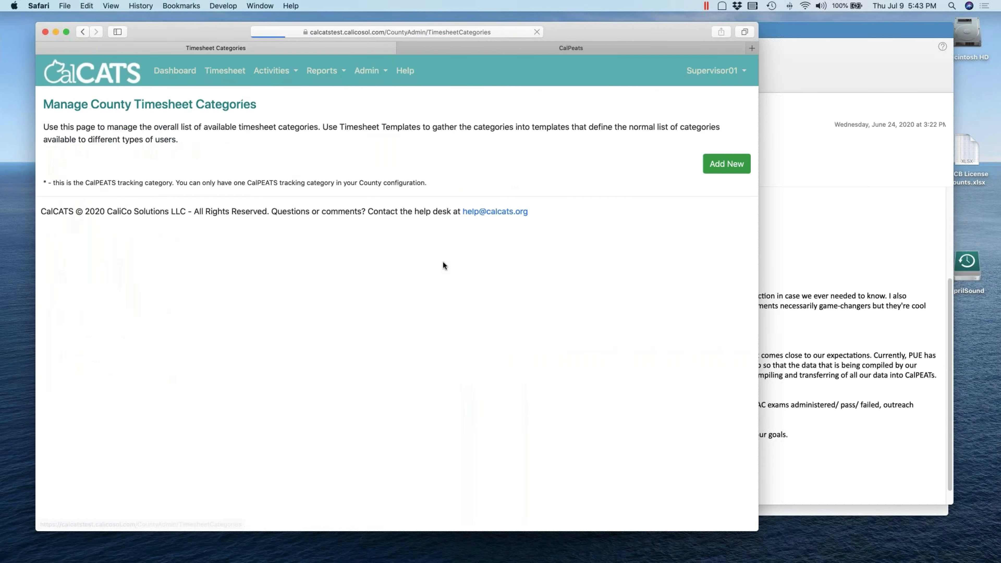
{"action": "left_click", "coordinate": [726, 163]}
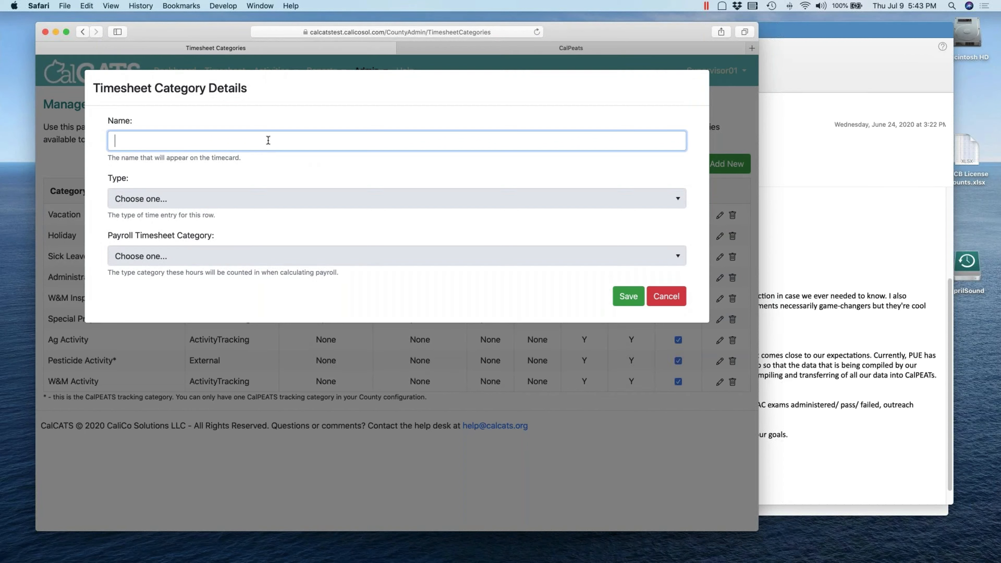
{"action": "type", "text": "Time Code Entries"}
{"action": "left_click", "coordinate": [216, 197]}
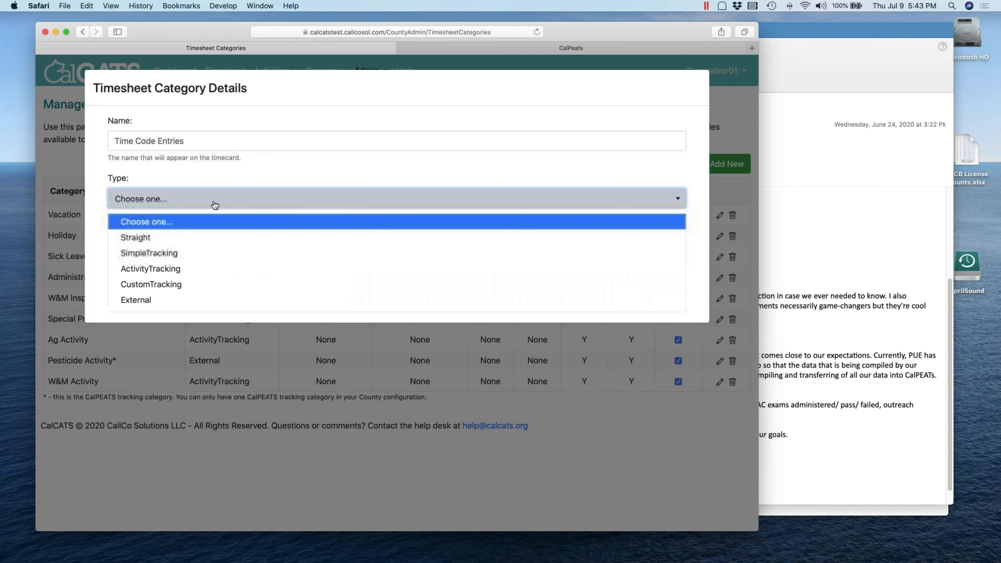
{"action": "left_click", "coordinate": [174, 254]}
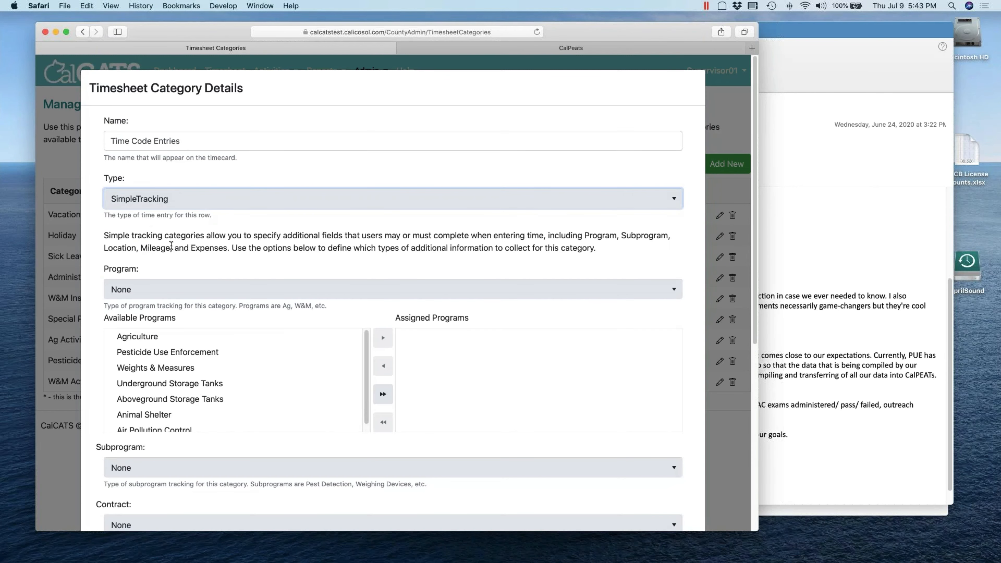
{"action": "left_click", "coordinate": [178, 203]}
{"action": "left_click", "coordinate": [163, 285]}
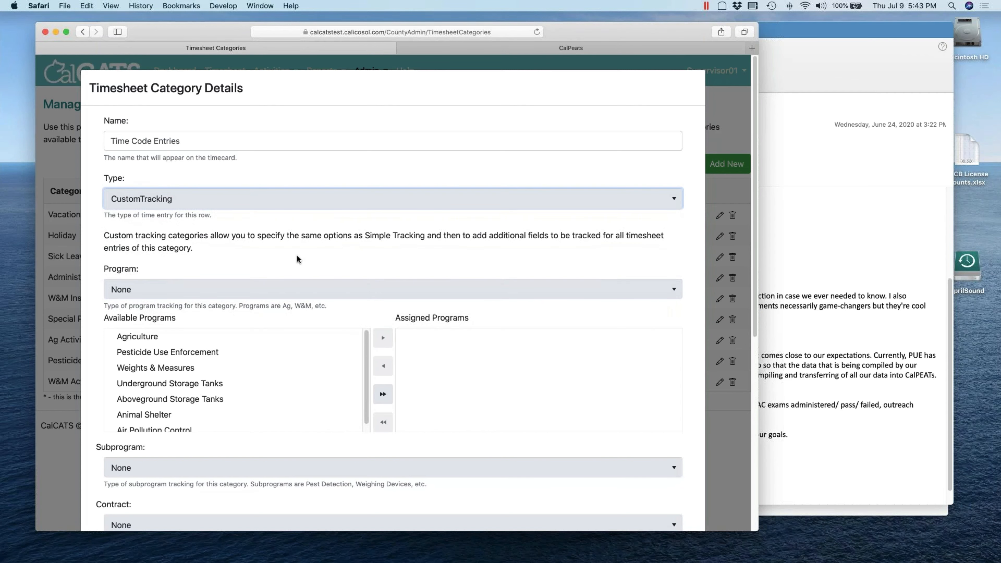
Set the new category's payroll timesheet category to Work Time and save the category.
{"action": "scroll", "coordinate": [301, 257], "scroll_direction": "down", "scroll_amount": 1}
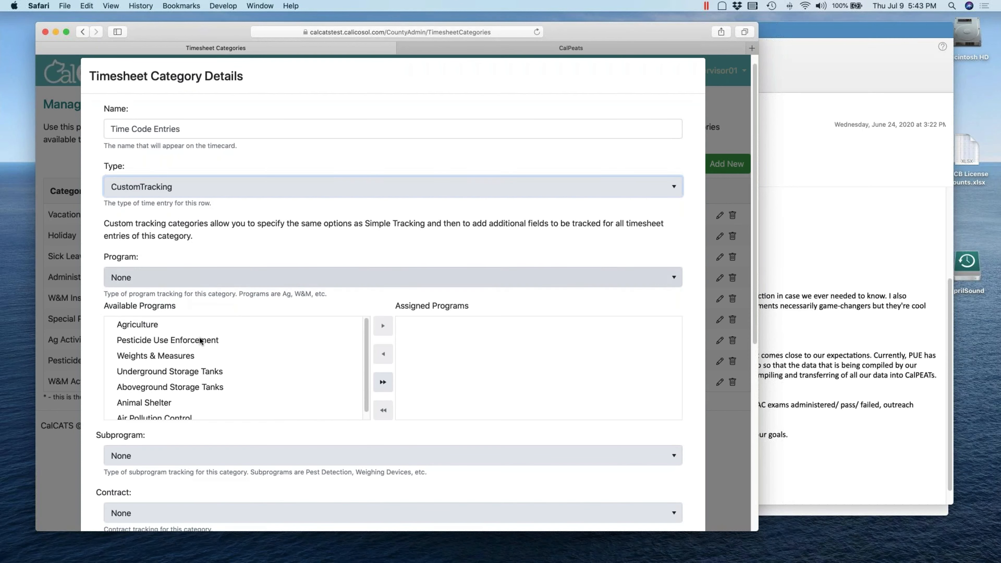
{"action": "scroll", "coordinate": [201, 341], "scroll_direction": "down", "scroll_amount": 5}
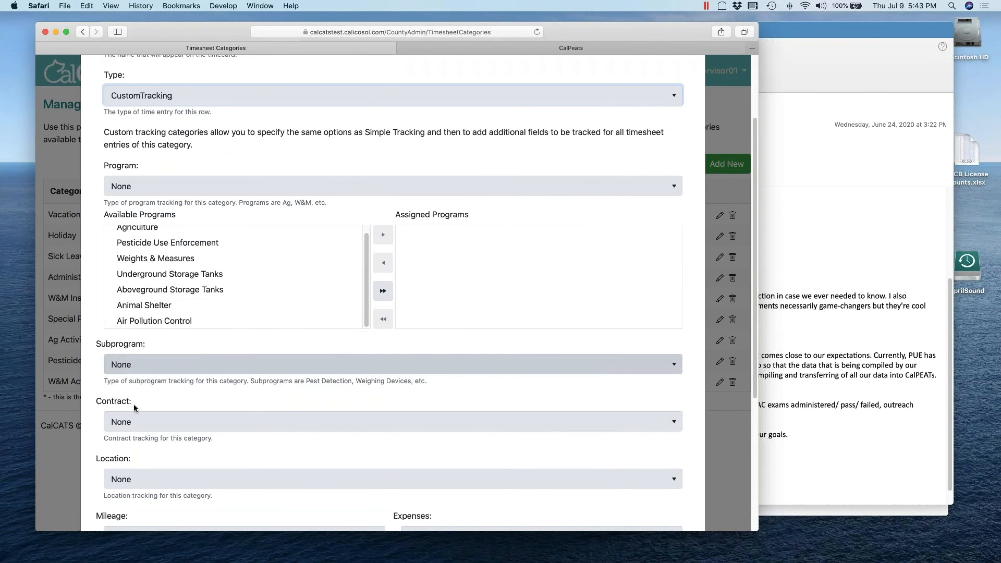
{"action": "scroll", "coordinate": [231, 491], "scroll_direction": "down", "scroll_amount": 5}
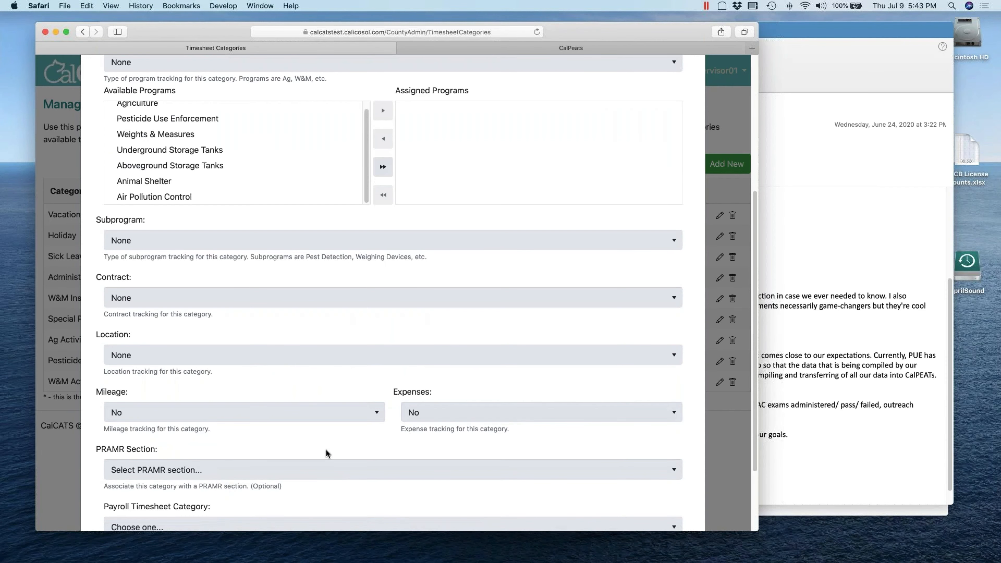
{"action": "scroll", "coordinate": [132, 411], "scroll_direction": "down", "scroll_amount": 4}
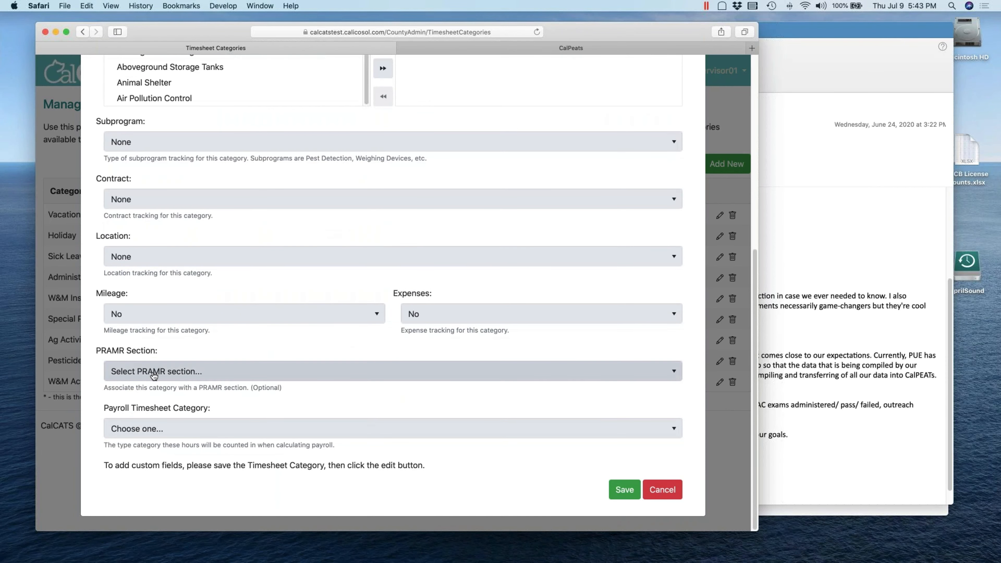
{"action": "left_click", "coordinate": [152, 432]}
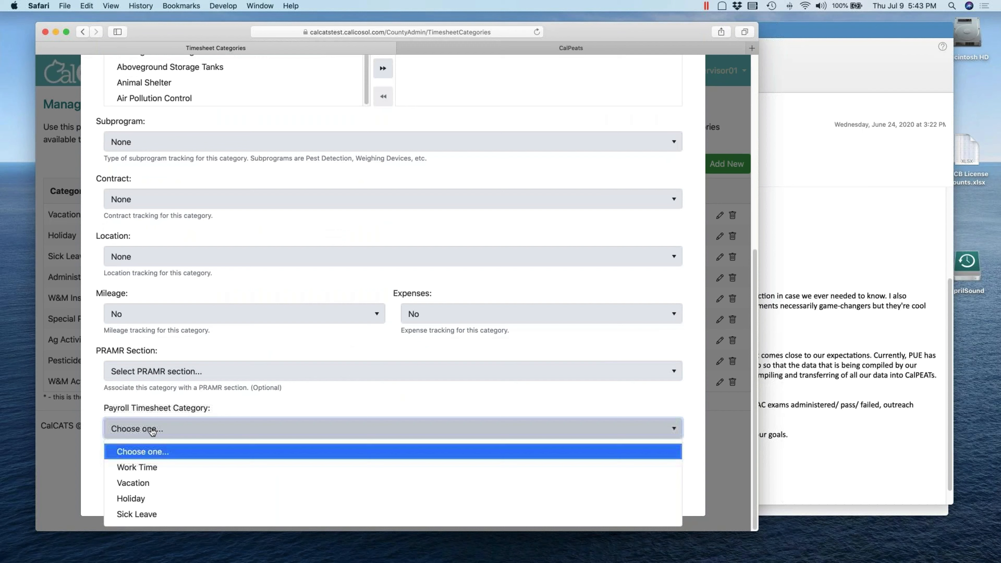
{"action": "left_click", "coordinate": [144, 469]}
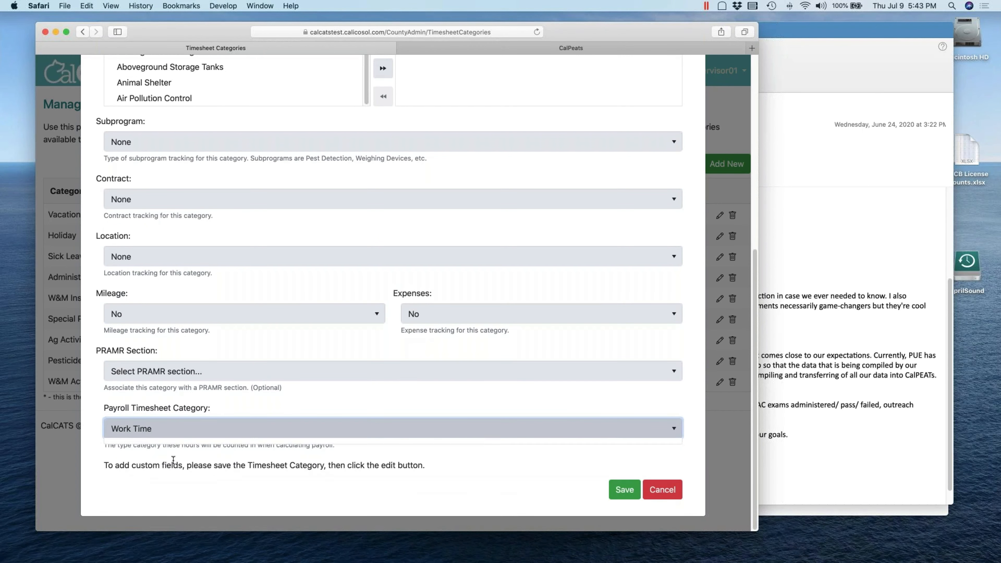
{"action": "left_click", "coordinate": [622, 491]}
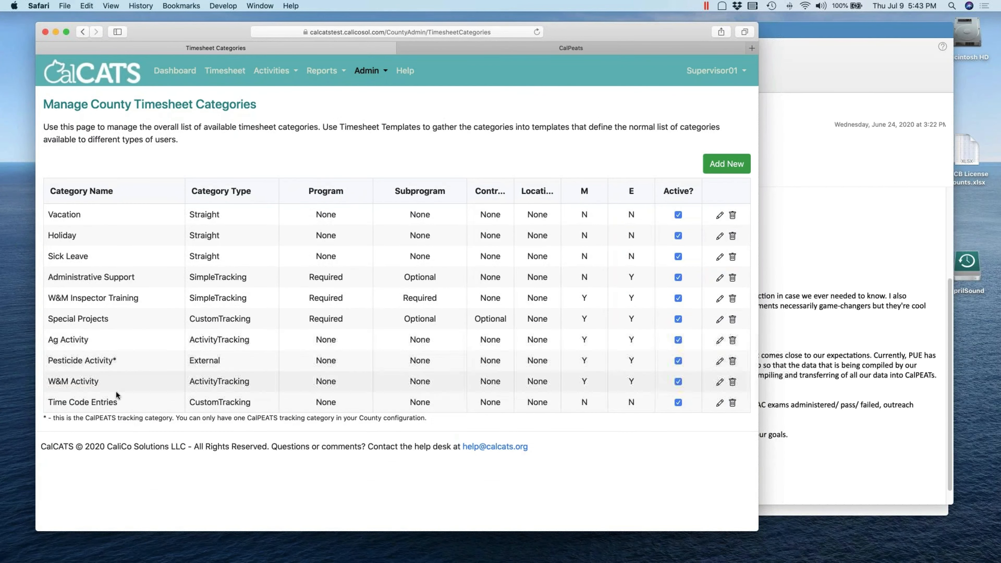
Add a custom field to the Time Code Entries category with "Time Code" as both short name and display name.
{"action": "left_click", "coordinate": [719, 403]}
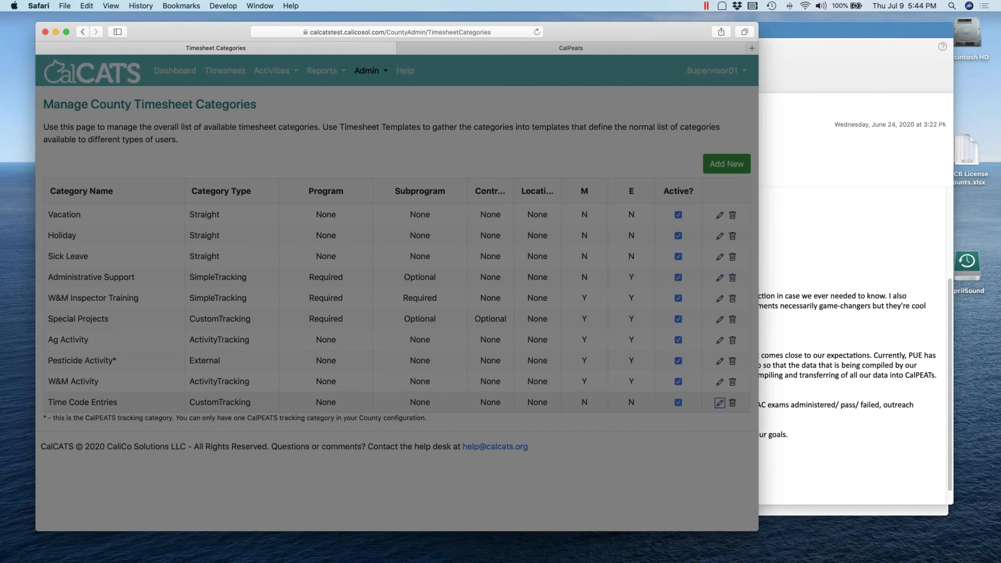
{"action": "scroll", "coordinate": [693, 441], "scroll_direction": "down", "scroll_amount": 10}
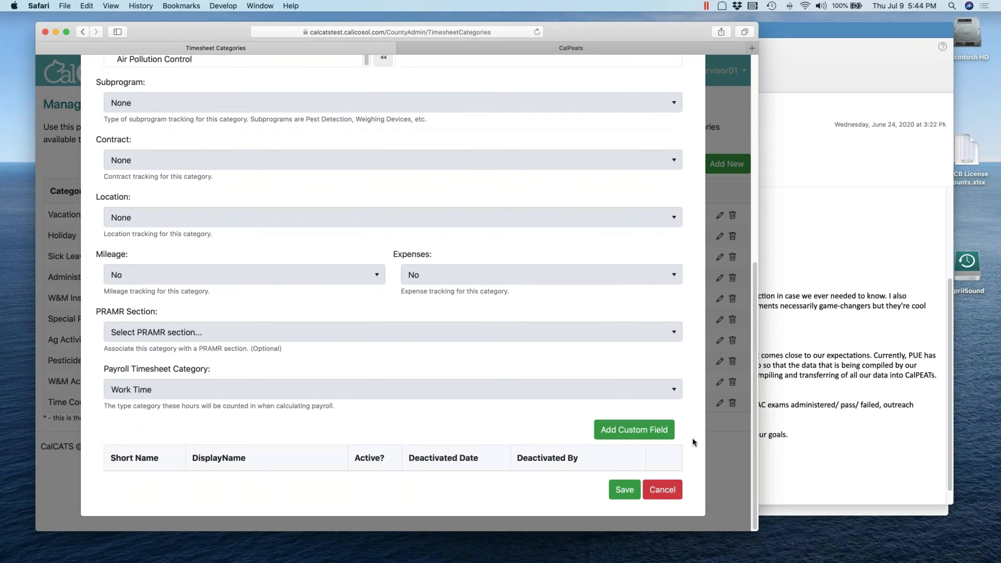
{"action": "left_click", "coordinate": [615, 431]}
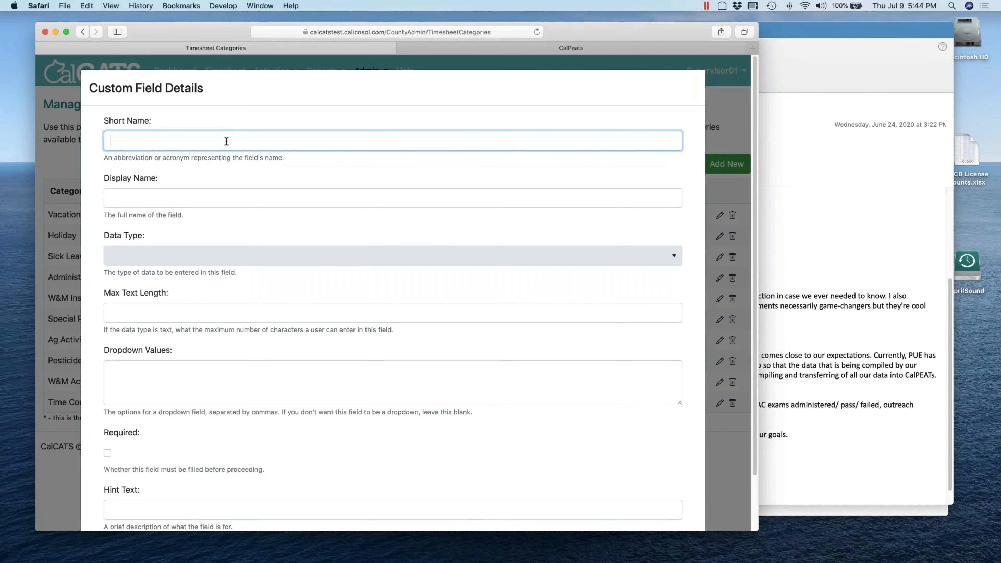
{"action": "type", "text": "Time Code"}
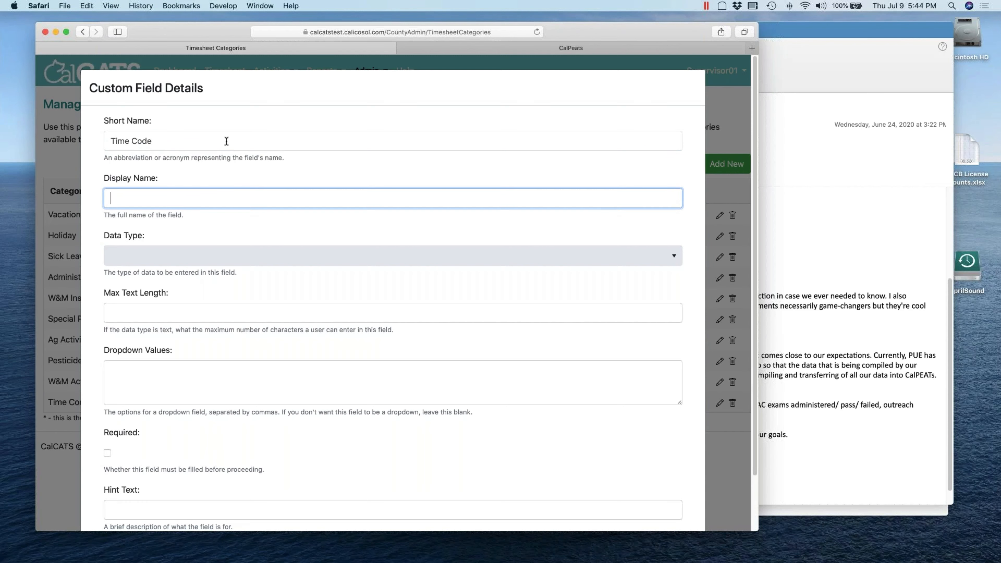
{"action": "type", "text": "Time Code"}
{"action": "key", "text": "Tab"}
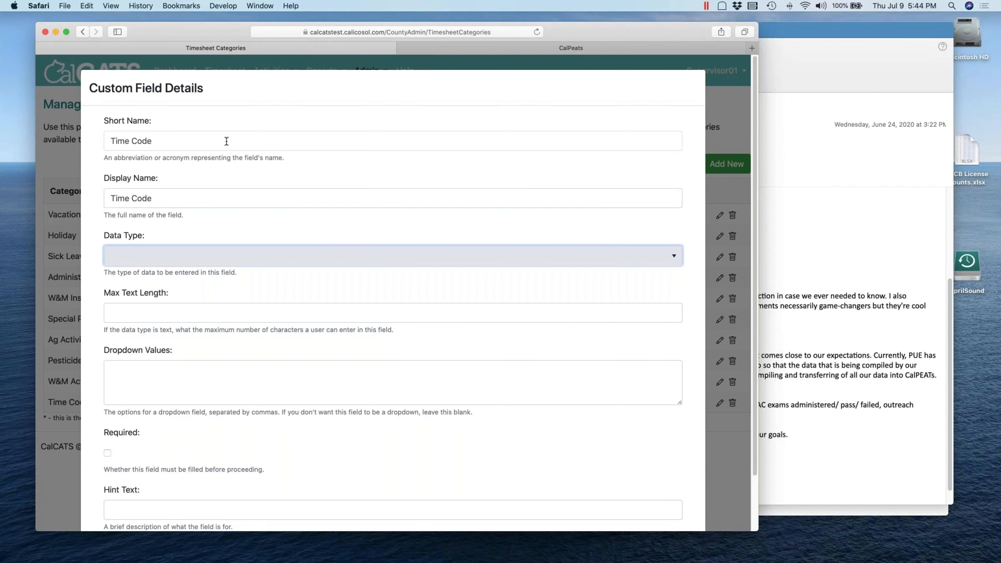
Set the custom field's data type to Text and its maximum text length to 20, and close the field details.
{"action": "left_click", "coordinate": [255, 261]}
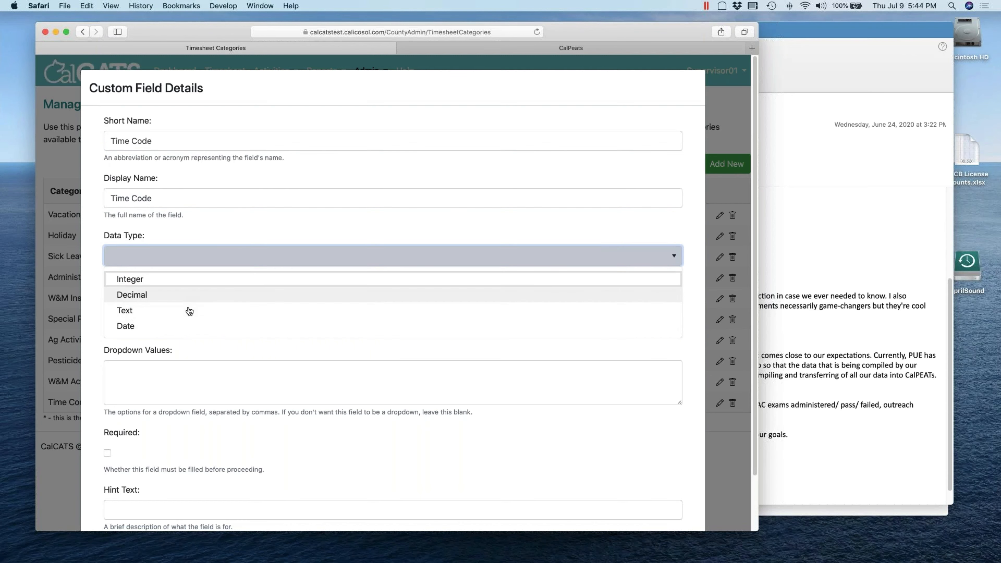
{"action": "left_click", "coordinate": [188, 313]}
{"action": "left_click", "coordinate": [167, 313]}
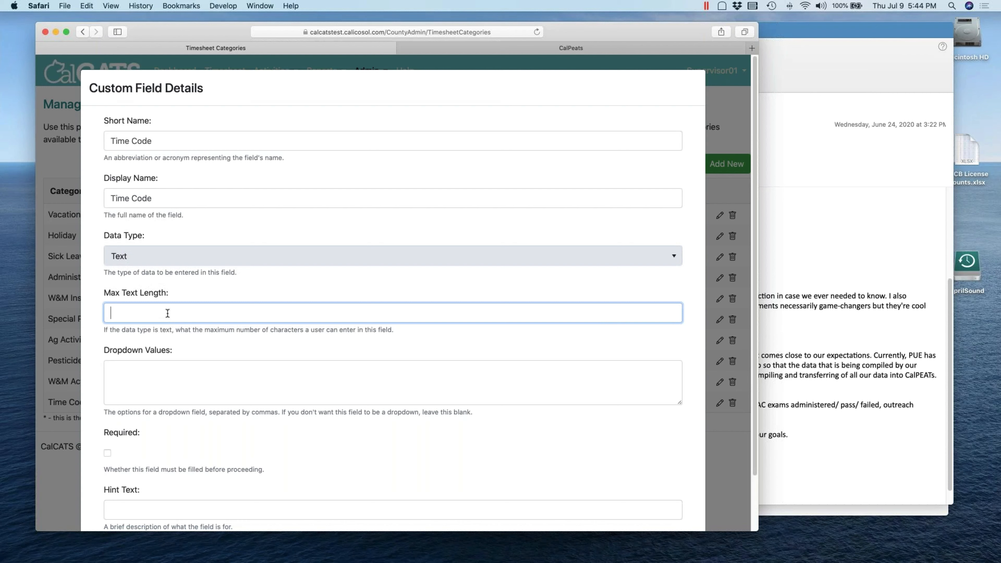
{"action": "type", "text": "20"}
{"action": "key", "text": "Tab"}
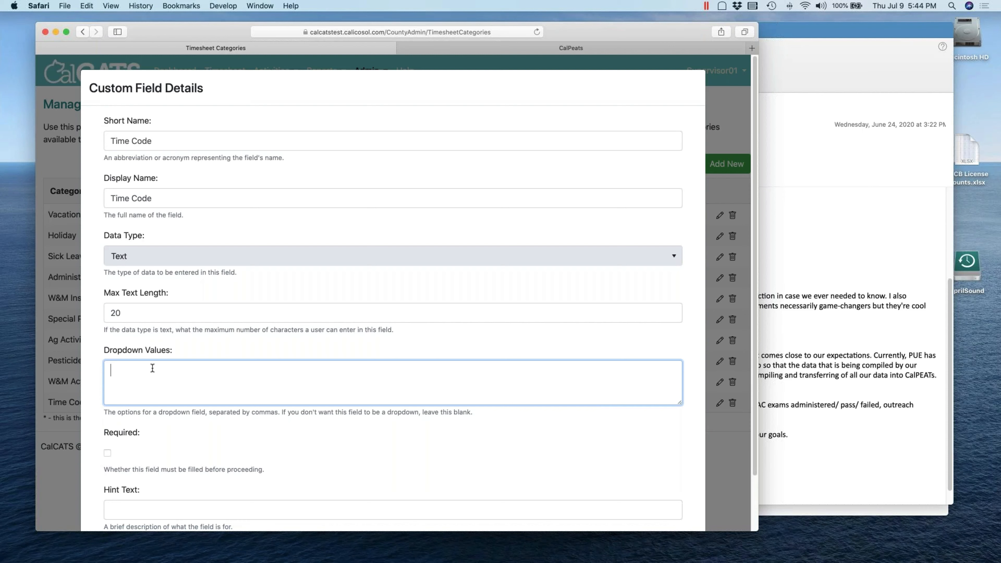
{"action": "type", "text": "120-12"}
{"action": "key", "text": "Tab"}
{"action": "key", "text": "shift+Tab"}
{"action": "key", "text": "Escape"}
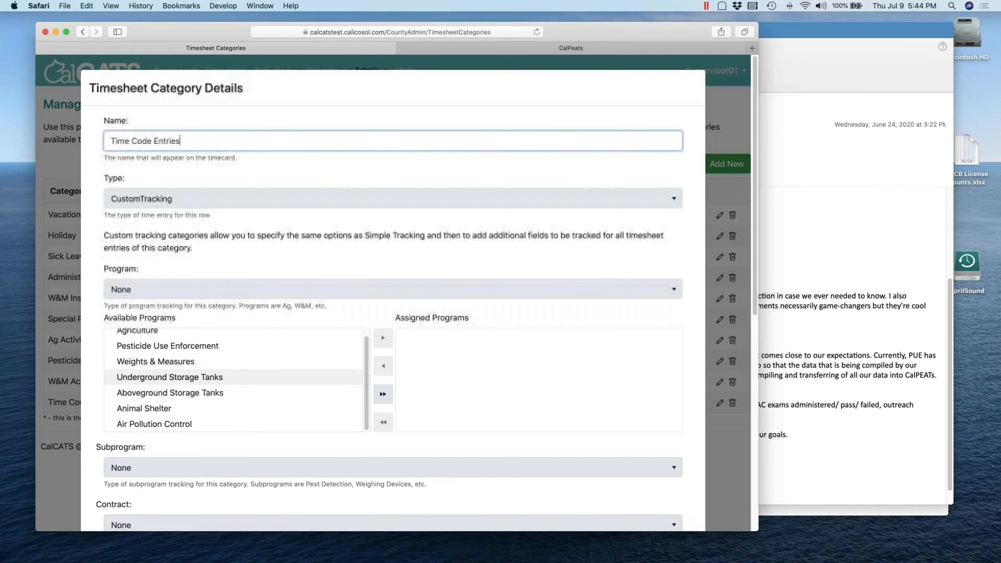
Reopen the Time Code custom field and enter the dropdown values 120-12, 120-15, 120-45, 140-35.
{"action": "scroll", "coordinate": [371, 322], "scroll_direction": "down", "scroll_amount": 10}
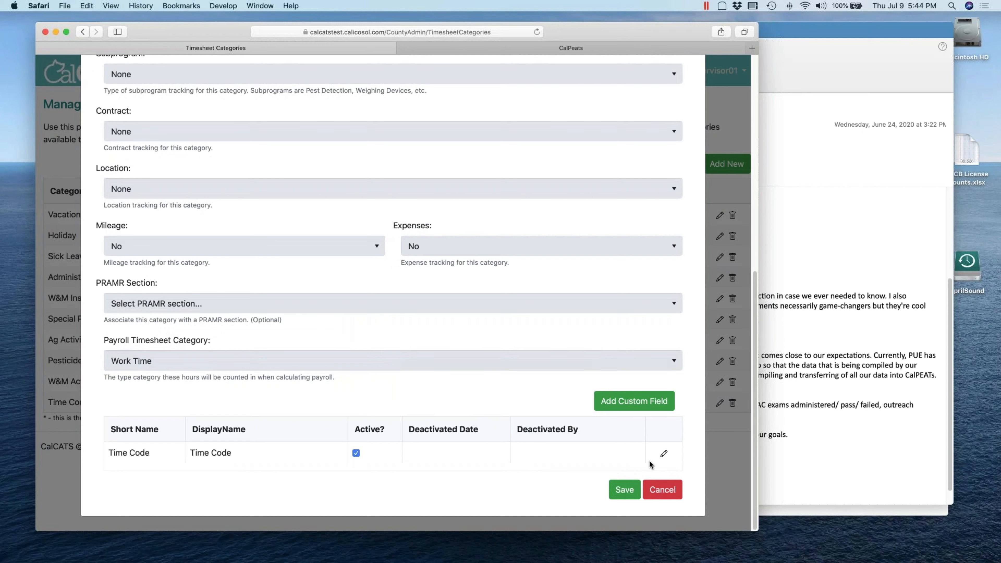
{"action": "left_click", "coordinate": [663, 461]}
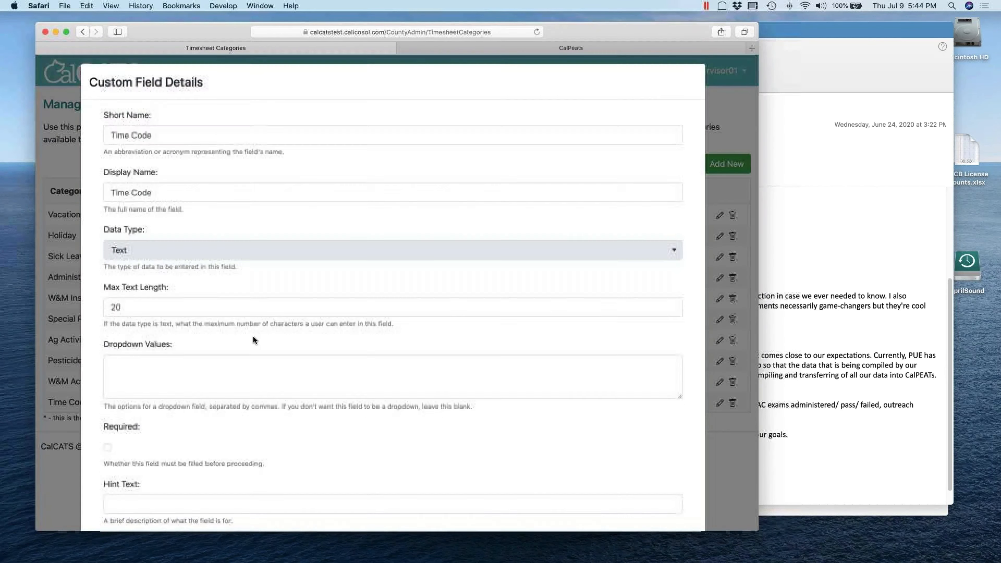
{"action": "scroll", "coordinate": [175, 390], "scroll_direction": "down", "scroll_amount": 3}
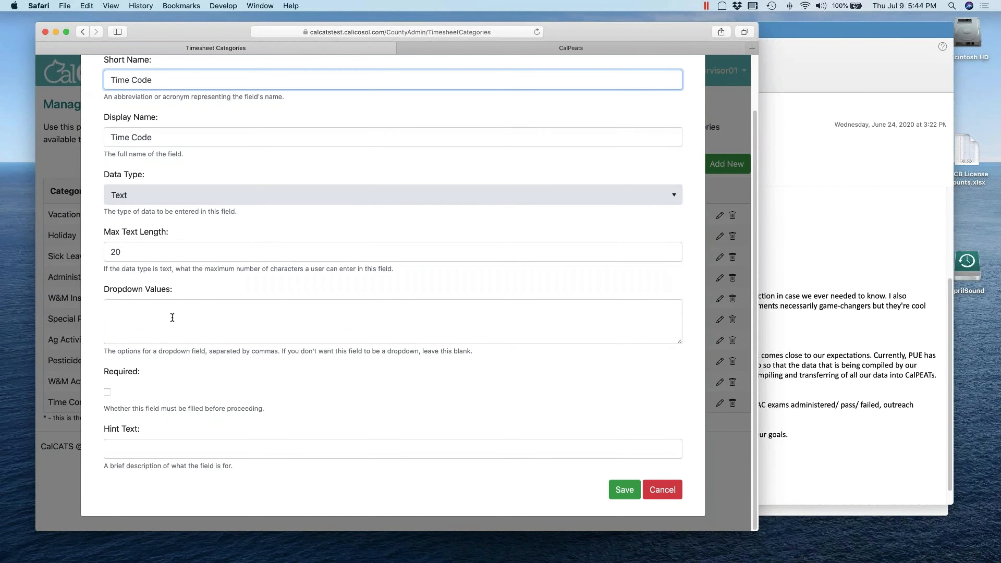
{"action": "left_click", "coordinate": [207, 320]}
{"action": "type", "text": "120"}
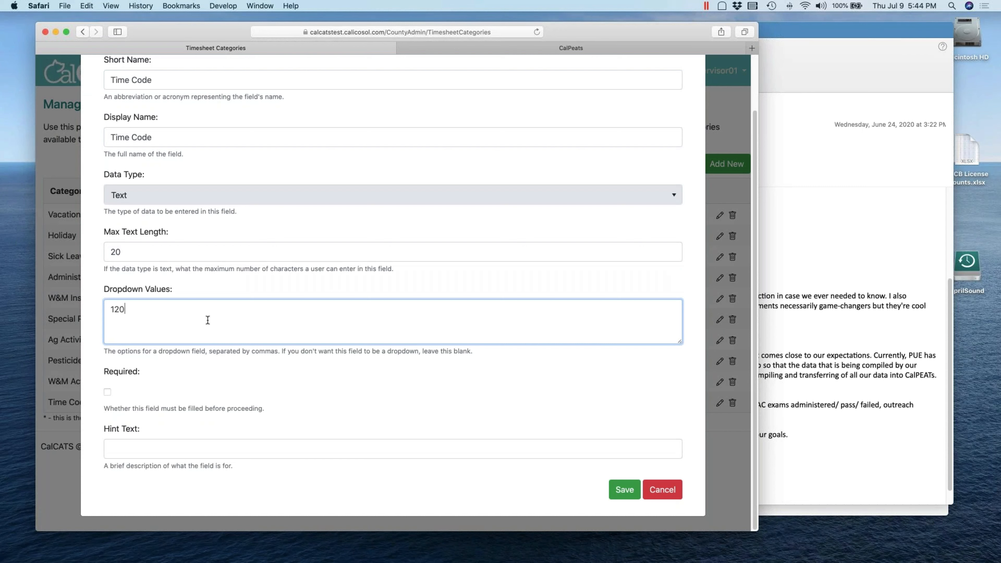
{"action": "type", "text": "-12, 120-15, 120-45, 140-35"}
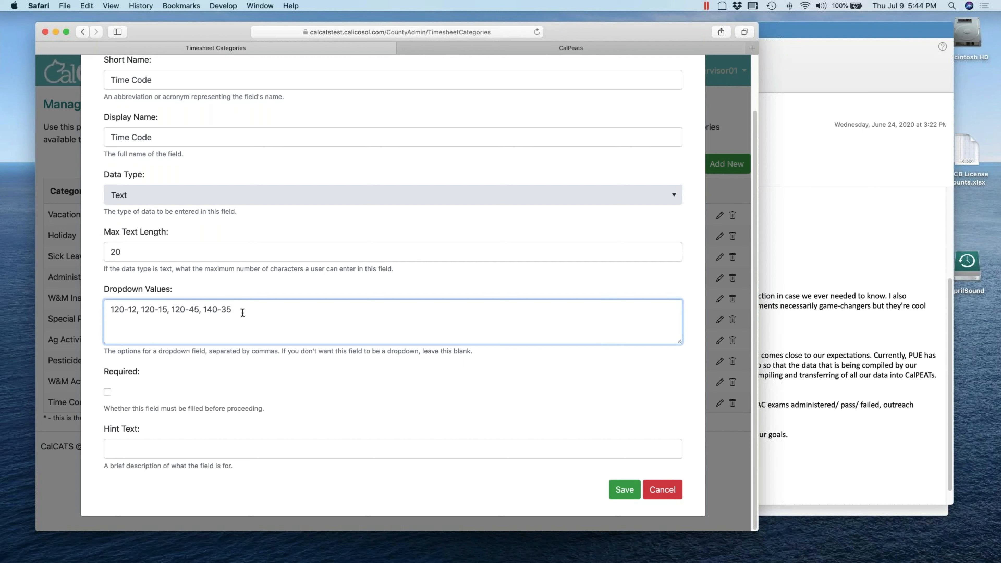
Make the Time Code field required, add the hint text "Enter the time code against which to accrue this time", and save the field.
{"action": "left_click", "coordinate": [107, 392]}
{"action": "left_click", "coordinate": [172, 446]}
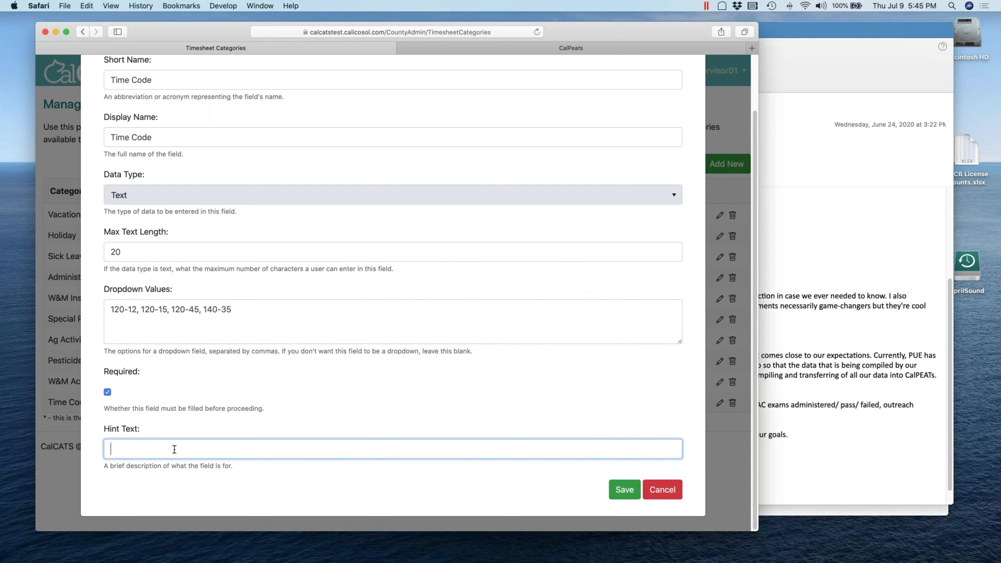
{"action": "type", "text": "Enter the time code against which to acc"}
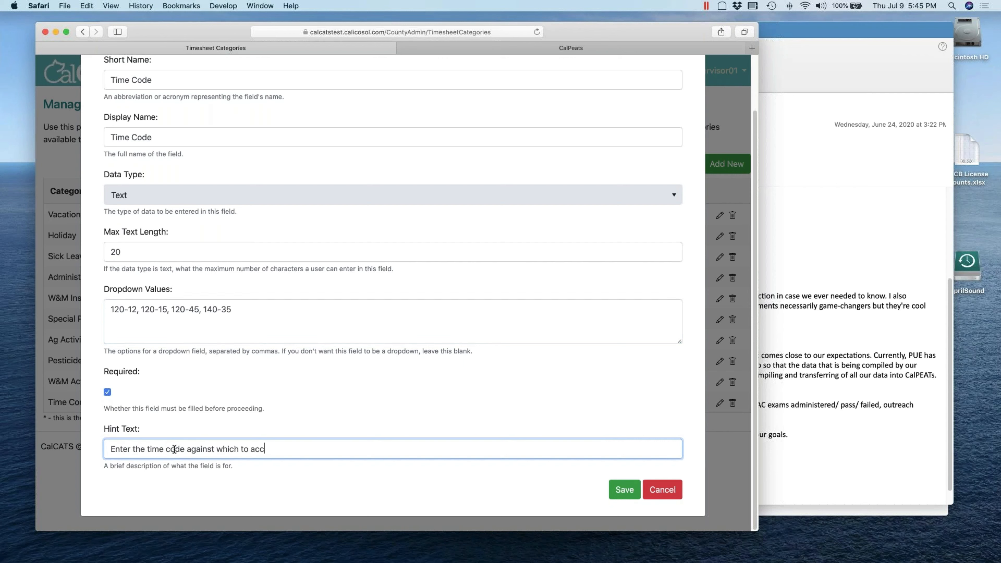
{"action": "type", "text": "rue this time"}
{"action": "left_click", "coordinate": [620, 493]}
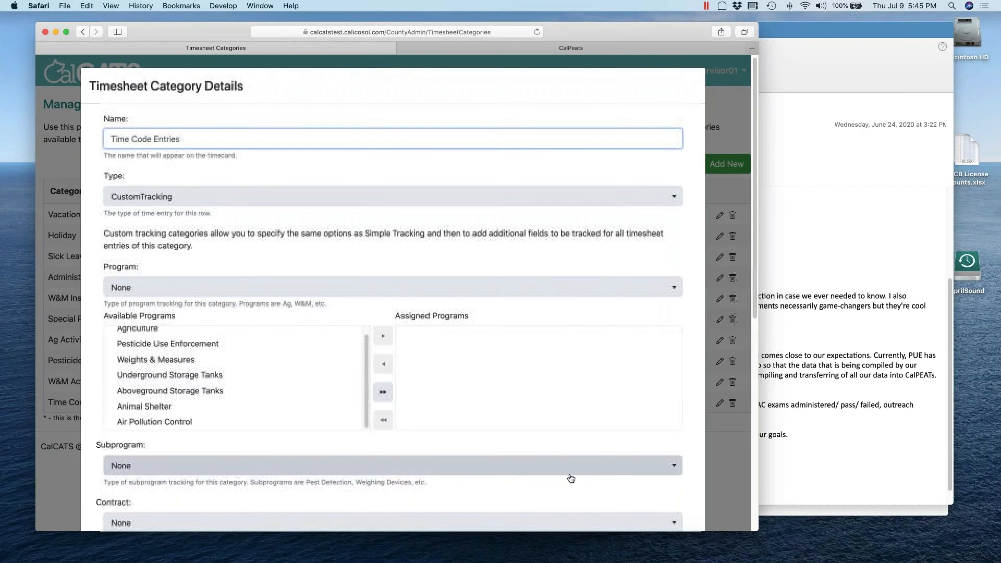
Review the Time Code custom field's saved details without changing them, and save the Time Code Entries category.
{"action": "scroll", "coordinate": [571, 478], "scroll_direction": "down", "scroll_amount": 10}
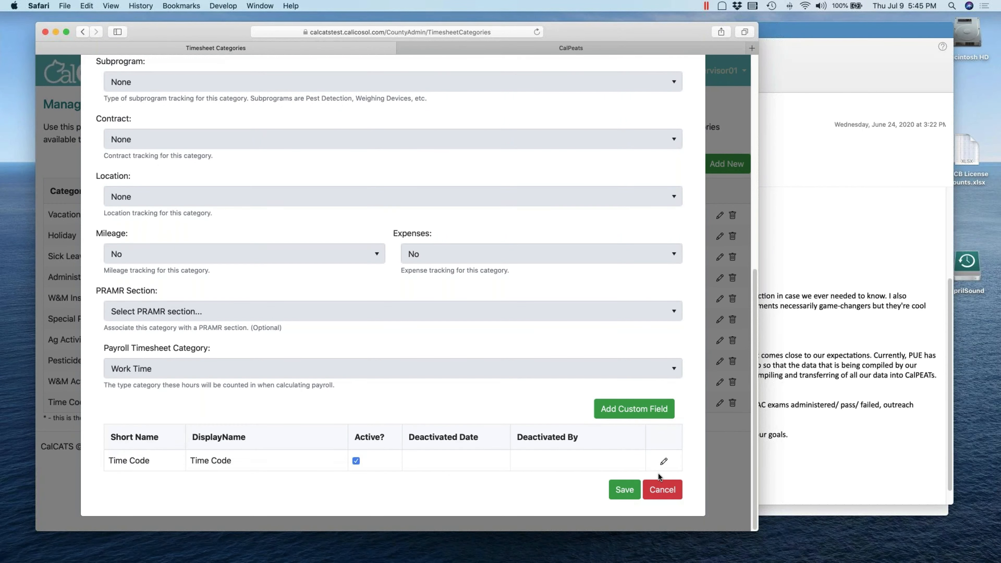
{"action": "left_click", "coordinate": [663, 463]}
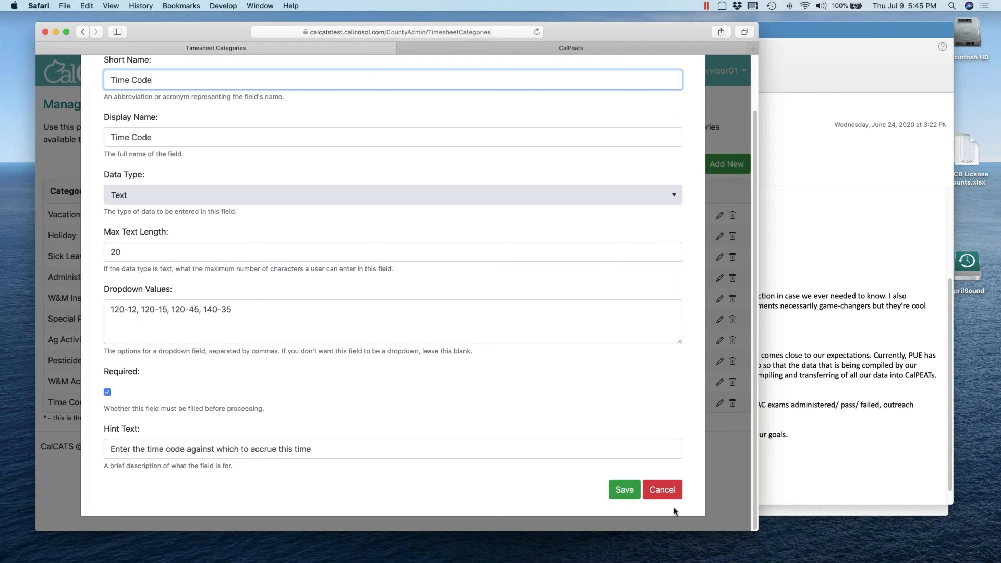
{"action": "left_click", "coordinate": [666, 491]}
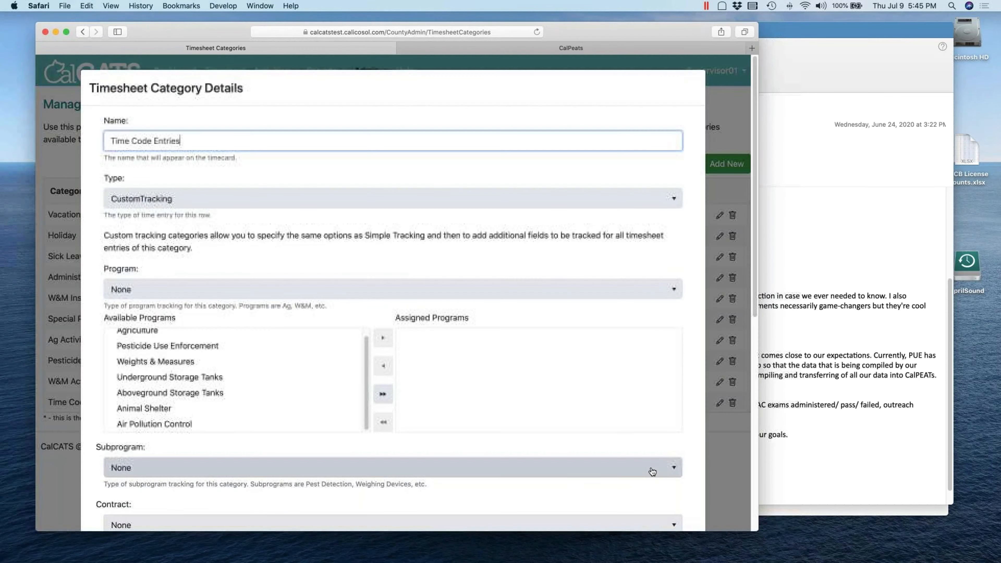
{"action": "scroll", "coordinate": [677, 477], "scroll_direction": "down", "scroll_amount": 5}
{"action": "scroll", "coordinate": [676, 479], "scroll_direction": "down", "scroll_amount": 5}
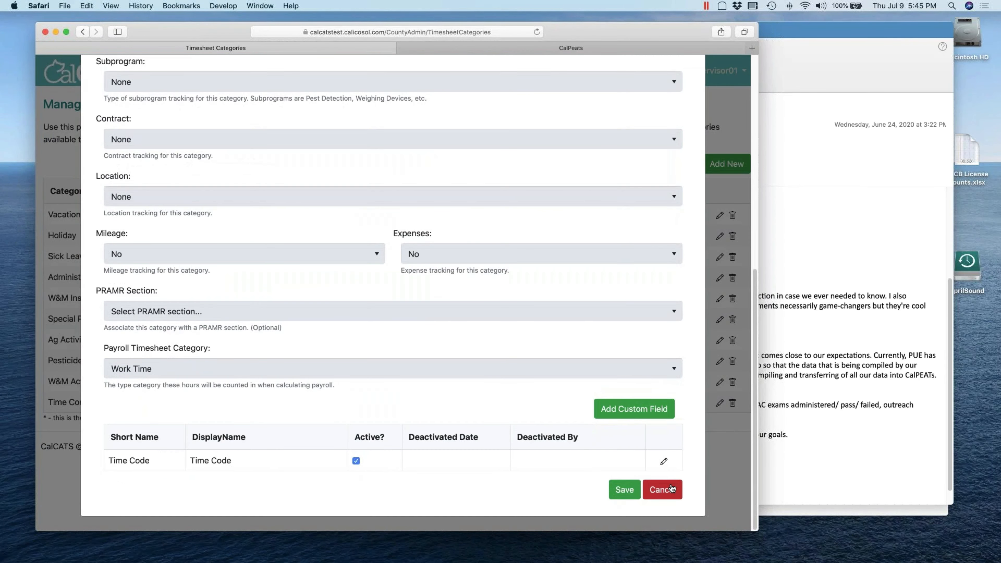
{"action": "left_click", "coordinate": [624, 490]}
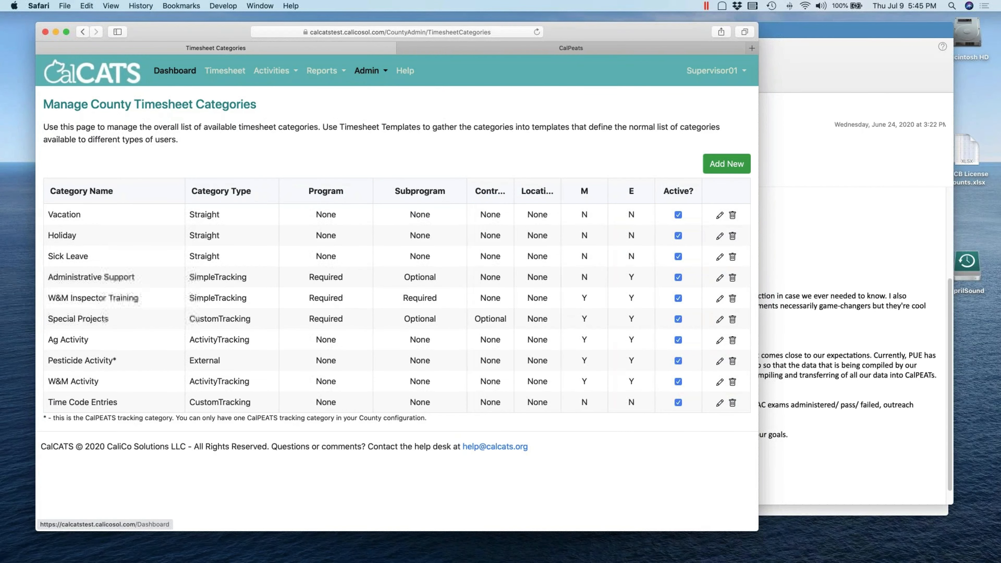
Add a Time Code Entries row to the timesheet for payroll period 2020-14.
{"action": "left_click", "coordinate": [225, 70]}
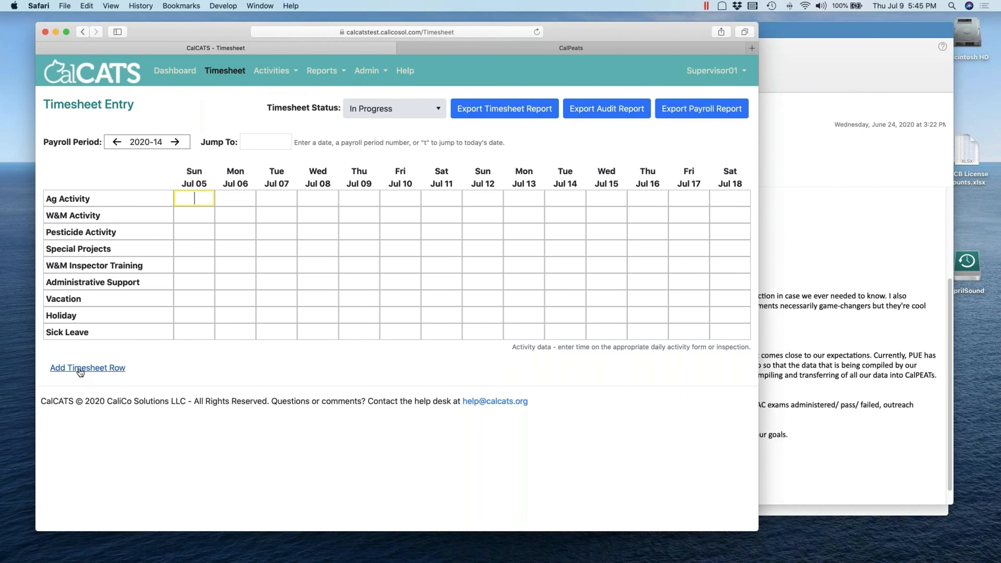
{"action": "left_click", "coordinate": [93, 369]}
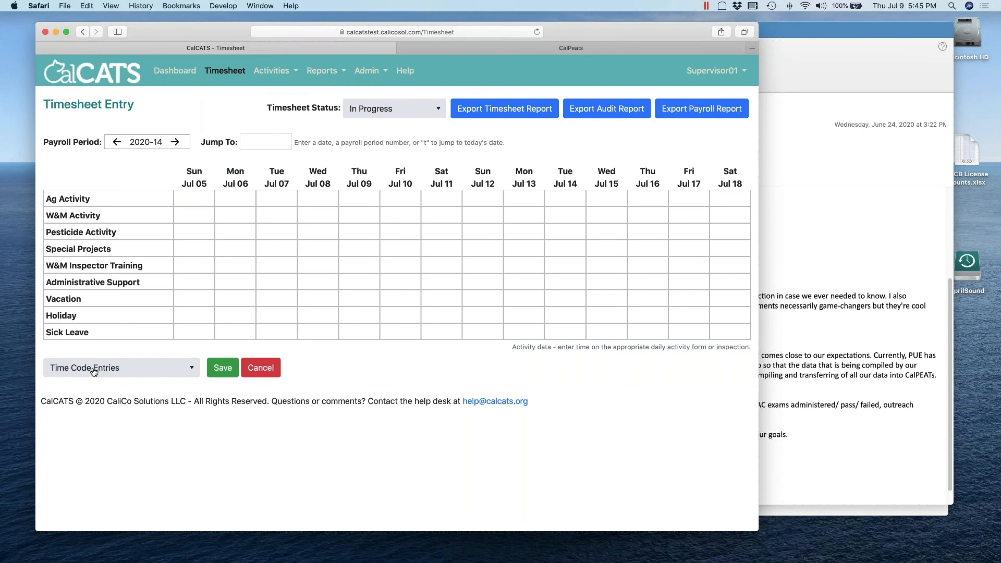
{"action": "left_click", "coordinate": [224, 369]}
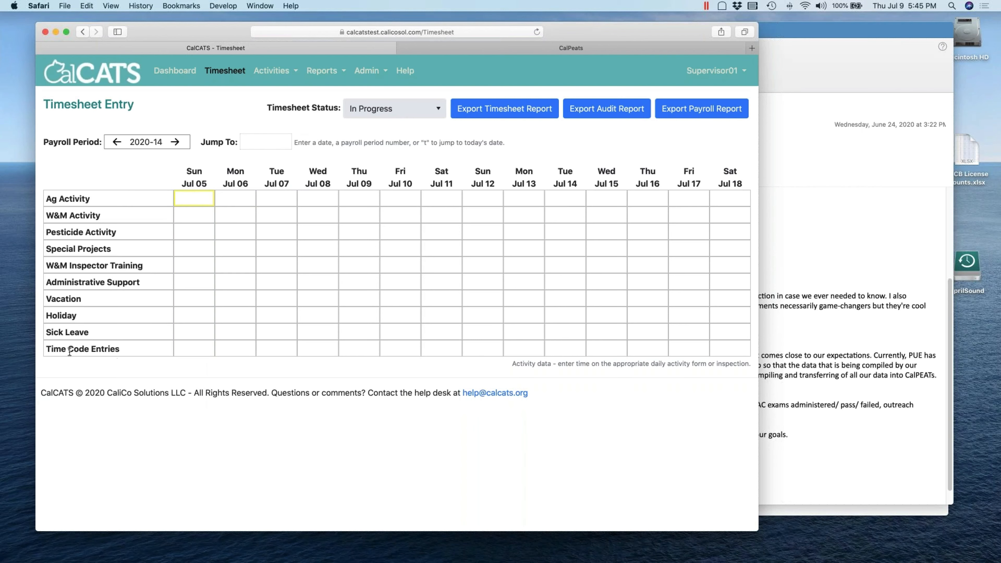
Record a Time Code Entries item for Mon Jul 06 with time code 120-45, 3.5 hours and the remark "Fire safety training".
{"action": "double_click", "coordinate": [237, 349]}
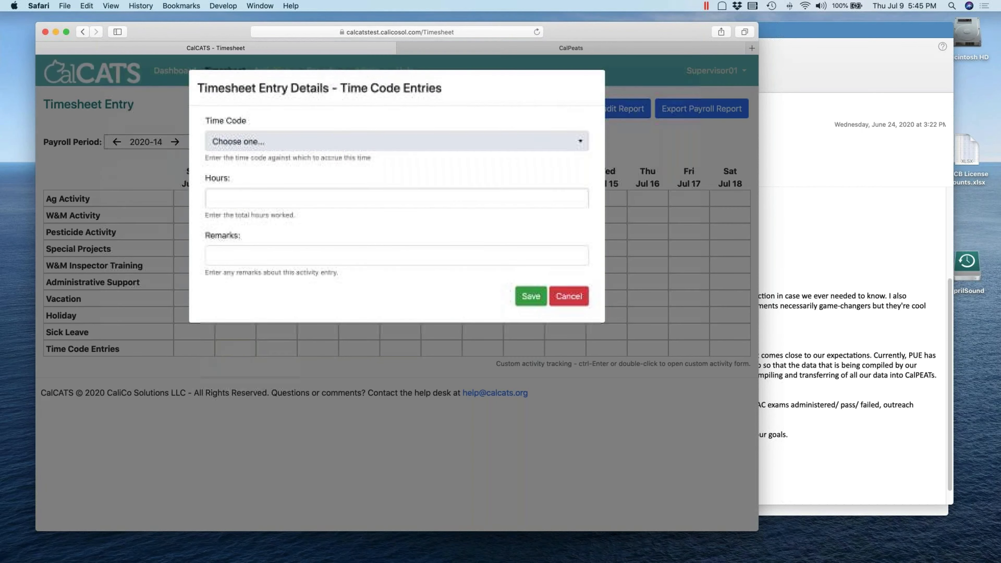
{"action": "left_click", "coordinate": [253, 142]}
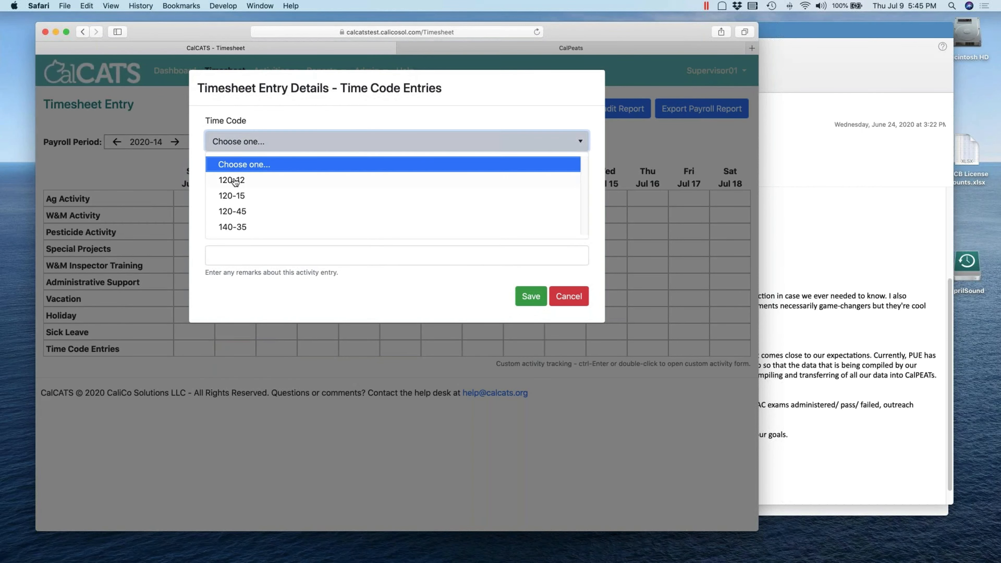
{"action": "left_click", "coordinate": [240, 212]}
{"action": "left_click", "coordinate": [240, 199]}
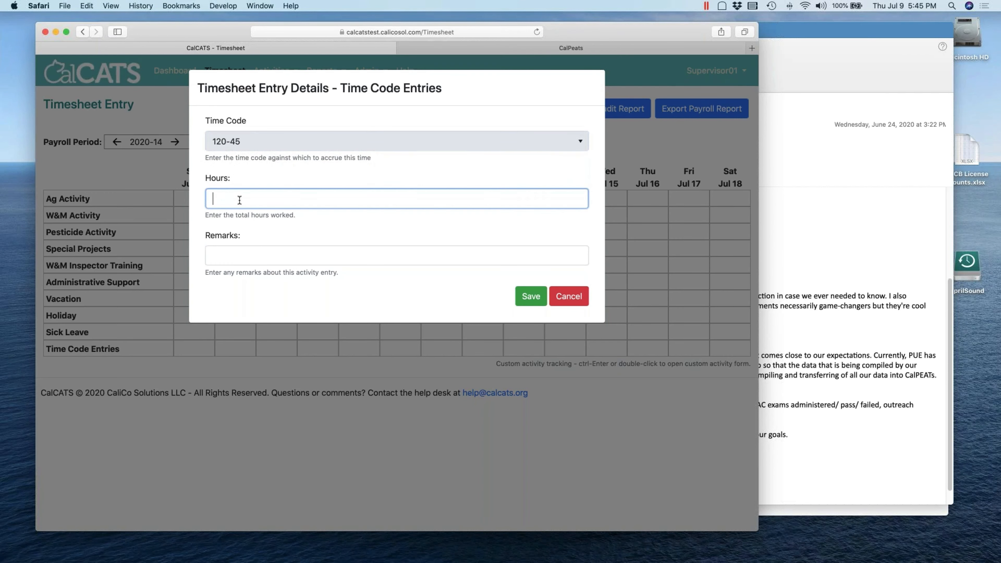
{"action": "type", "text": "3.5"}
{"action": "key", "text": "Tab"}
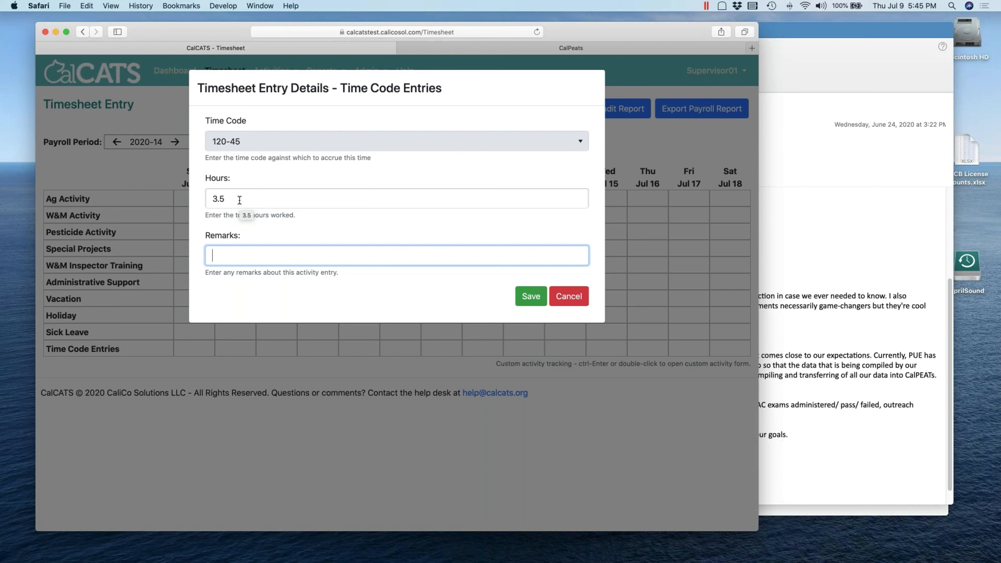
{"action": "type", "text": "Fire safety training"}
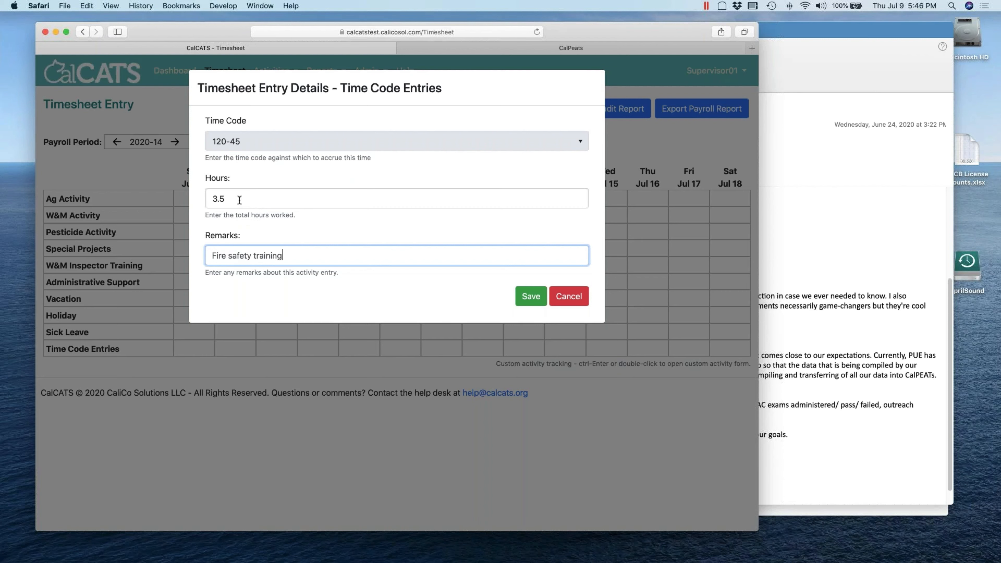
{"action": "left_click", "coordinate": [521, 296]}
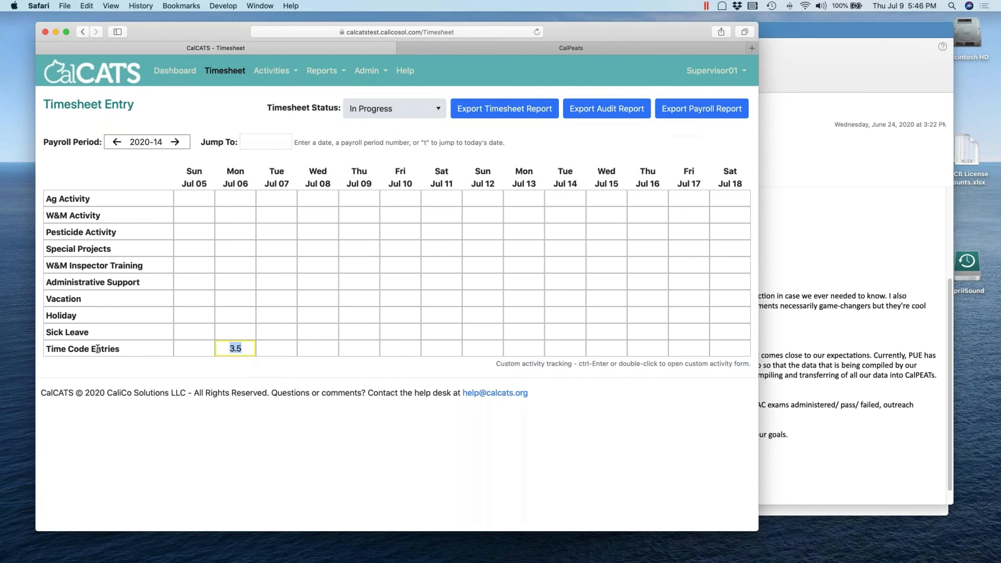
Reopen the Mon Jul 06 Time Code Entries item to check its details.
{"action": "double_click", "coordinate": [243, 349]}
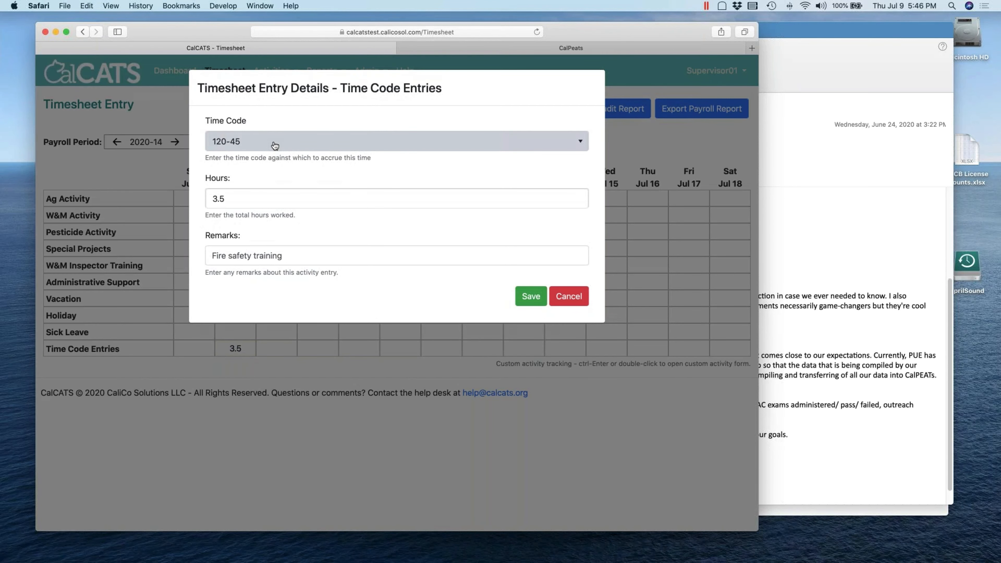